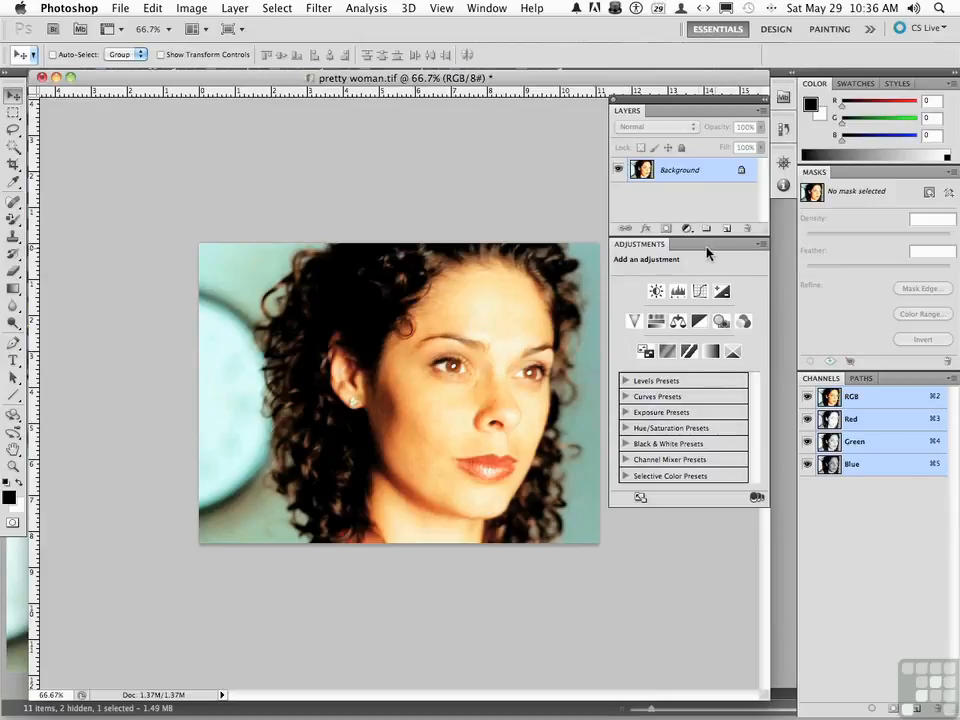
Step: Add a Curves adjustment layer above the Background layer
left_click(686, 230)
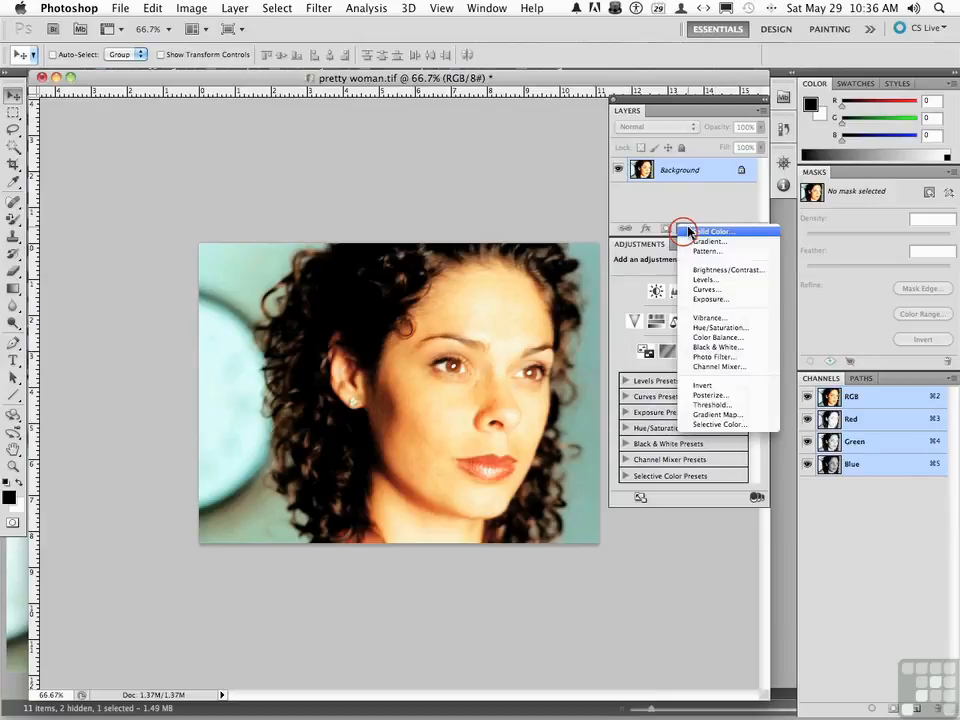
left_click(700, 289)
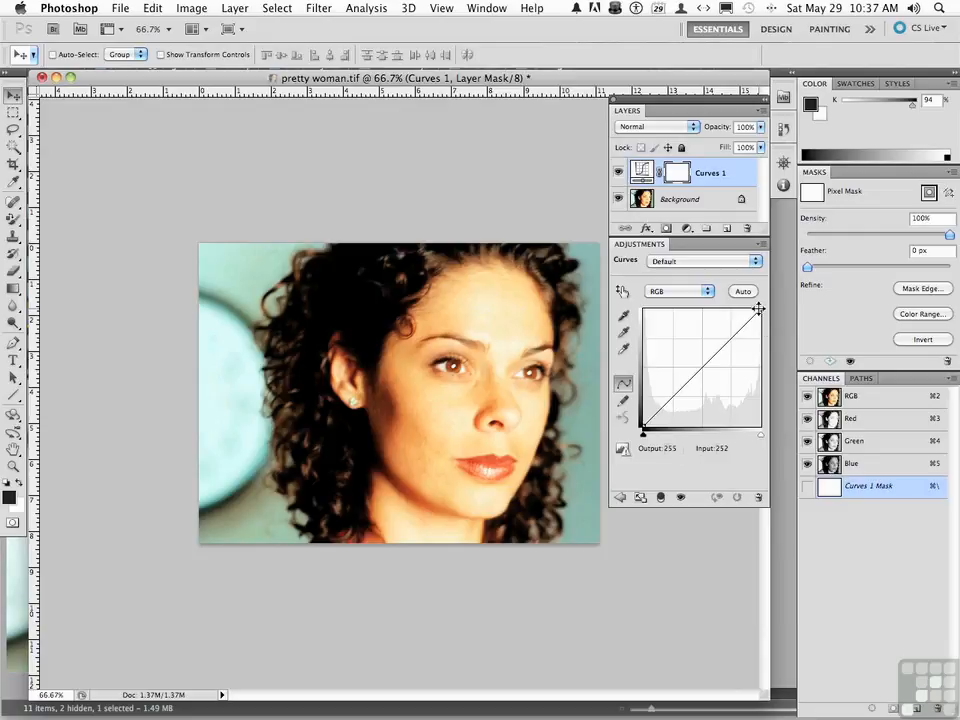
Step: Invert the image by swapping the RGB curve's endpoints to outputs 0 and 255, and restore the Default curve preset
left_click_drag(759, 310, 763, 428)
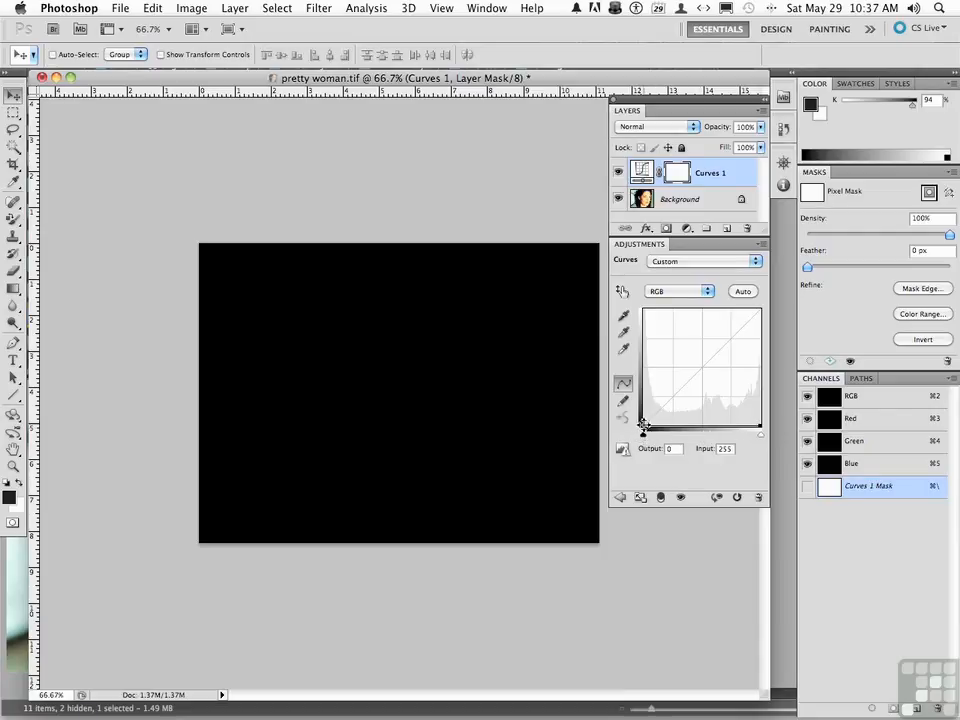
left_click_drag(643, 424, 641, 298)
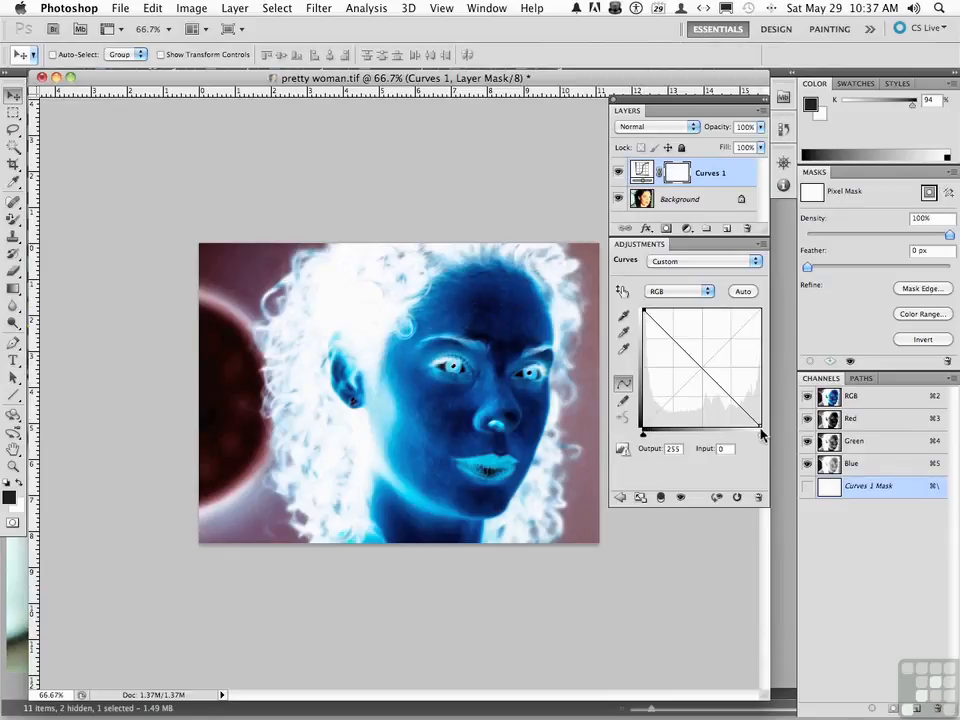
left_click(679, 265)
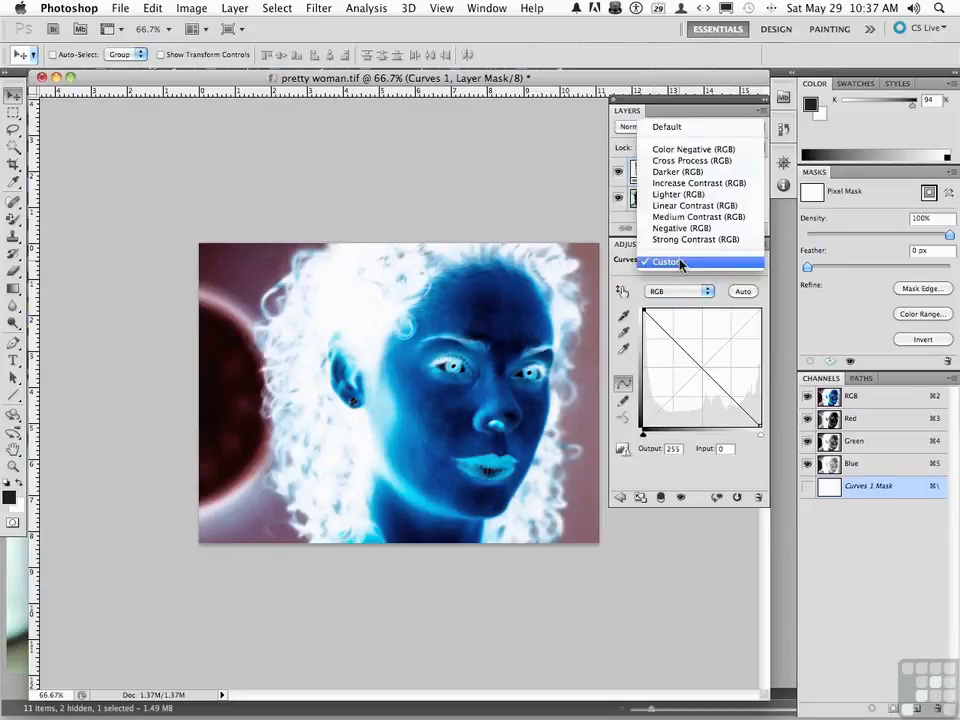
left_click(686, 131)
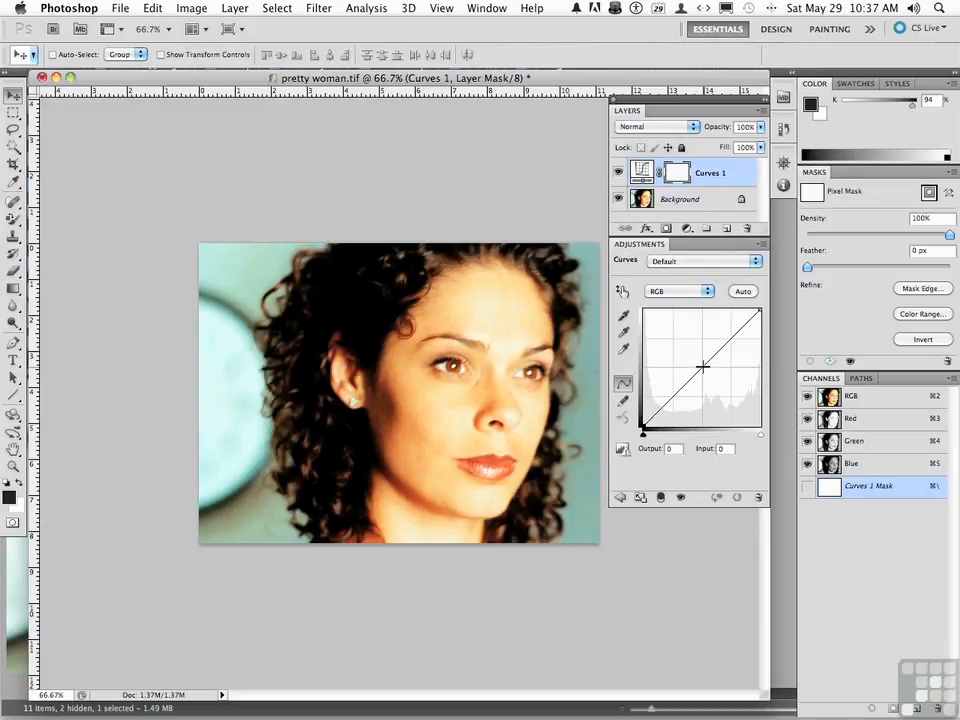
Step: Lighten the RGB midtones with a curve point at about input 111, output 150, and remove that point from the curve
mouse_move(703, 367)
left_mouse_down()
mouse_move(709, 350)
mouse_move(694, 357)
left_mouse_up()
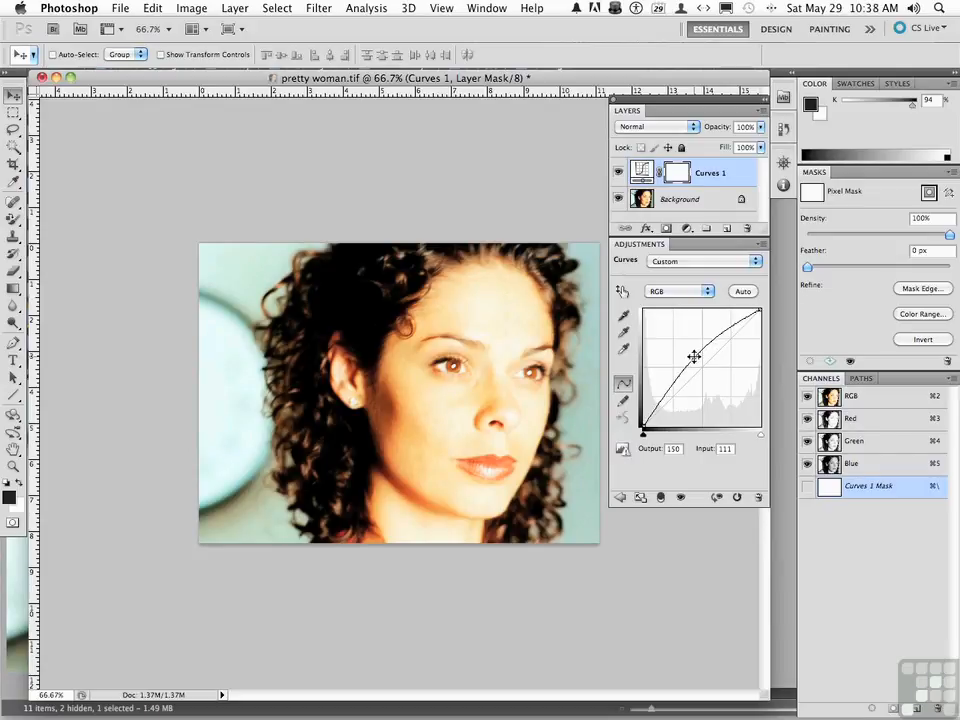
left_click_drag(694, 357, 775, 352)
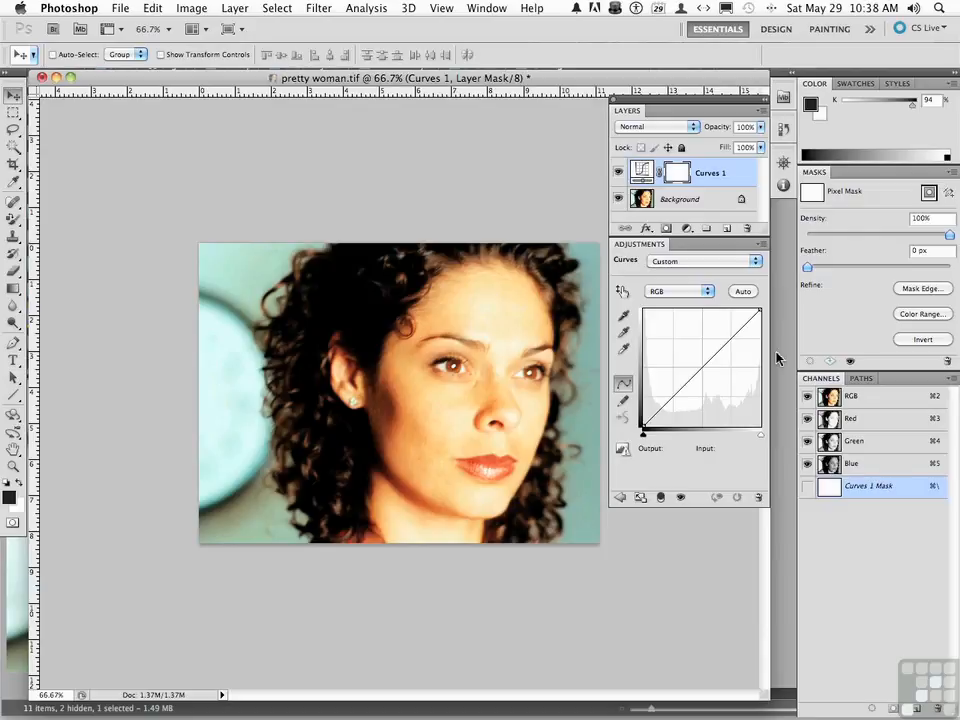
Step: Add a midtone point at input 127 on the Blue channel curve and raise it past output 157
left_click(693, 292)
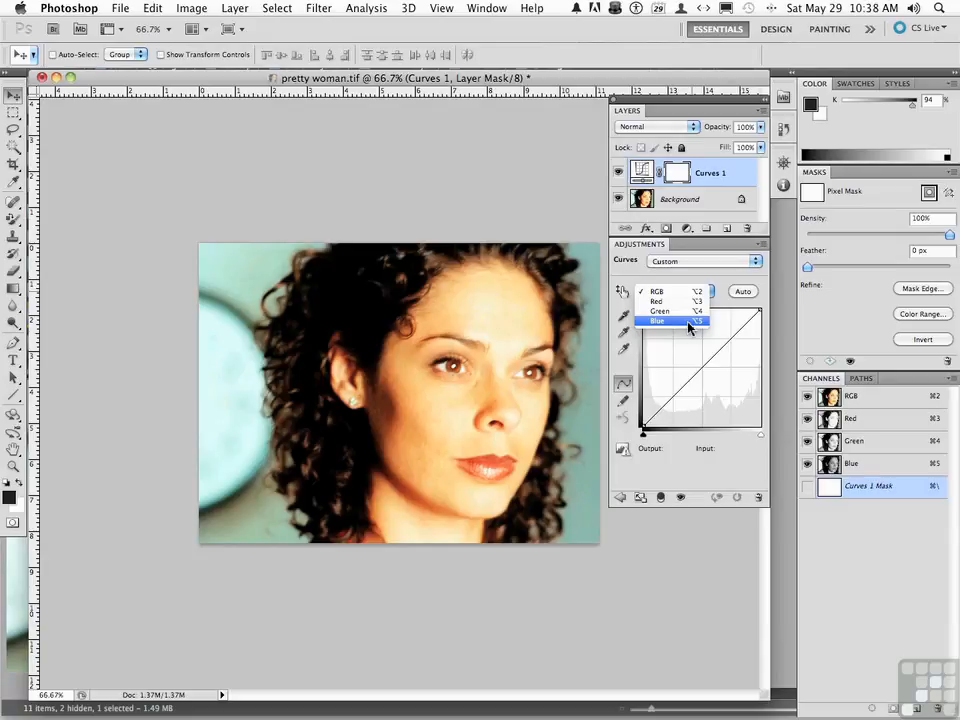
left_click(689, 321)
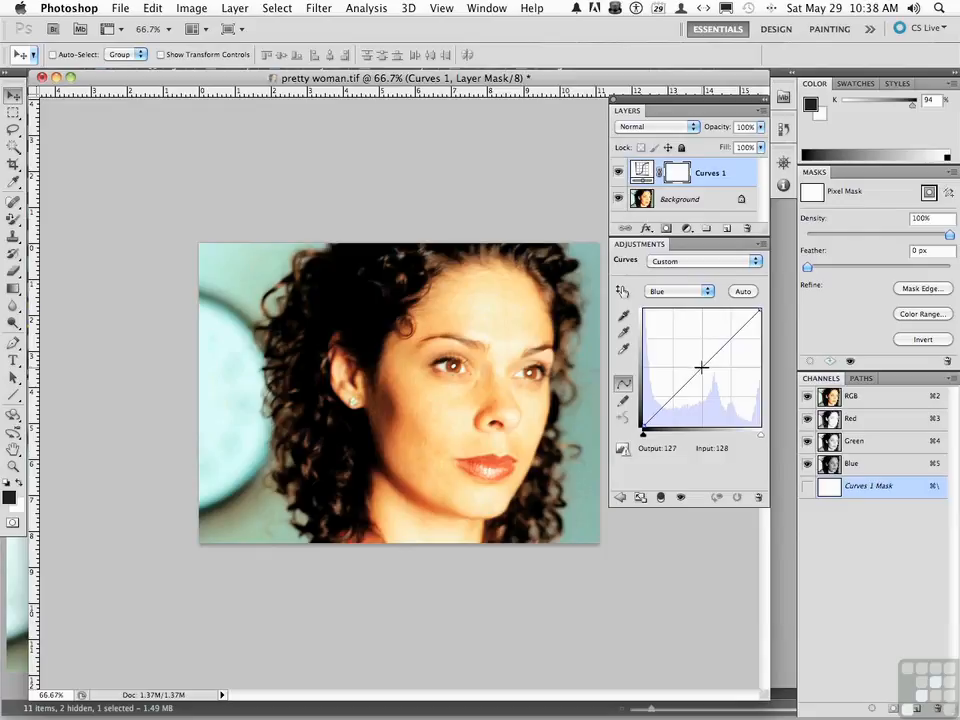
left_click(703, 368)
key("shift+Down")
key("shift+Down")
key("shift+Down")
key("shift+Down")
key("shift+Up")
key("shift+Up")
key("shift+Up")
key("shift+Up")
key("shift+Up")
key("shift+Up")
key("shift+Up")
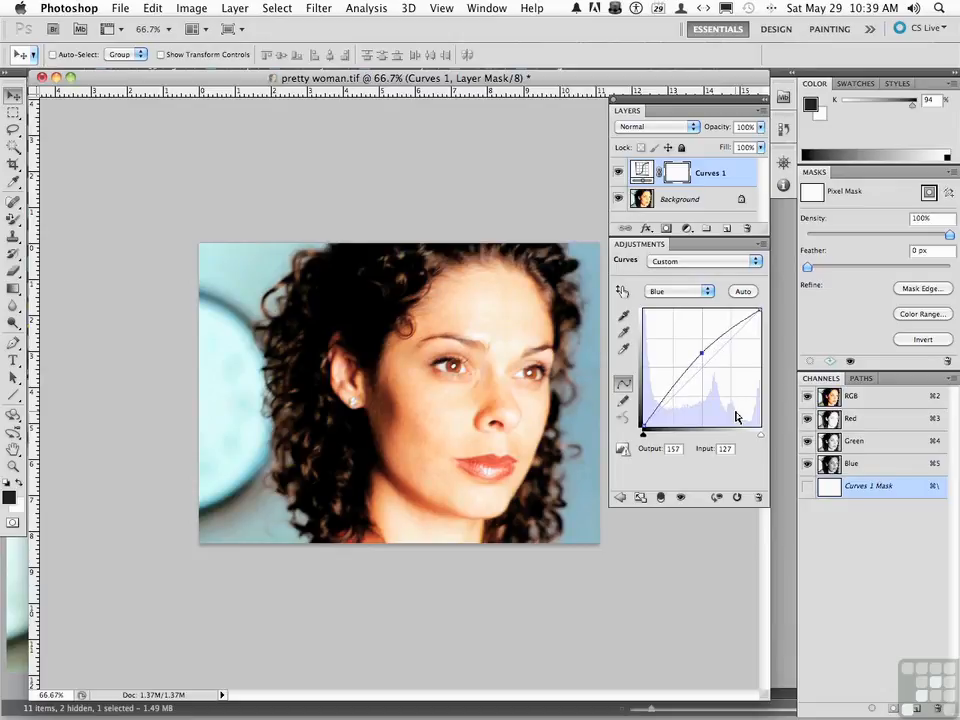
key("Up")
key("Up")
Step: Add a midtone point at the center of the Green channel curve and raise it slightly
left_click(677, 292)
left_click(665, 282)
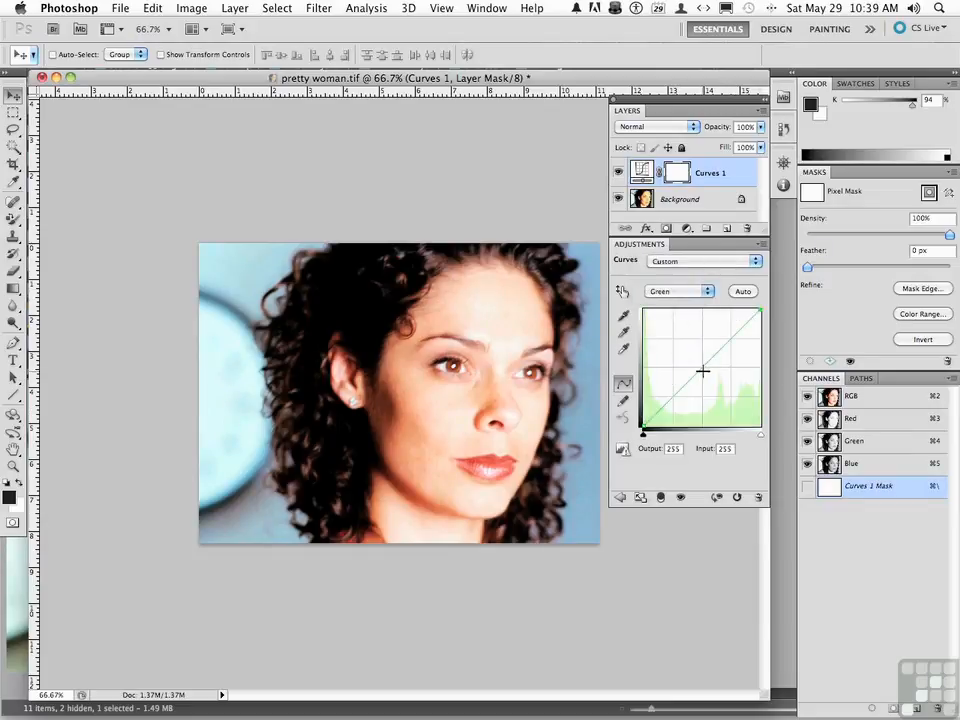
left_click(701, 368)
key("Up")
key("Up")
key("Up")
key("Up")
key("Up")
key("Up")
key("Up")
key("Up")
Step: Add a midtone point on the Red channel curve and raise it to input 127, output 135
left_click(690, 290)
left_click(690, 288)
left_click(701, 368)
key("Up")
key("Up")
key("Up")
key("Up")
key("Up")
key("Up")
key("Up")
key("Up")
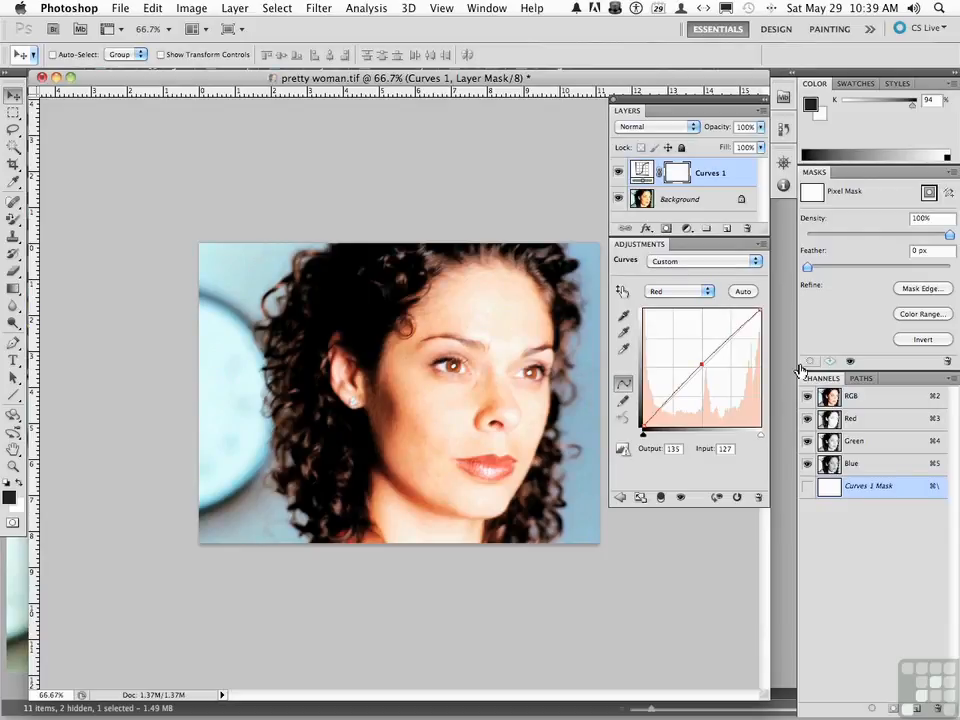
Step: Darken the midtones on the composite RGB curve with a point at input 128, output 111
left_click(689, 292)
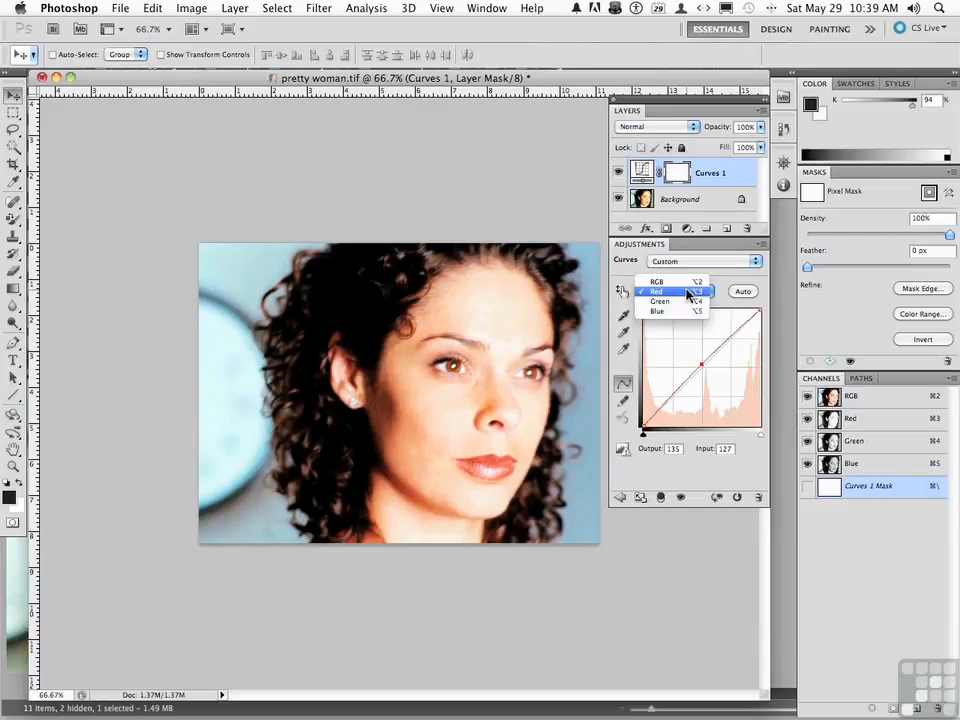
left_click(685, 283)
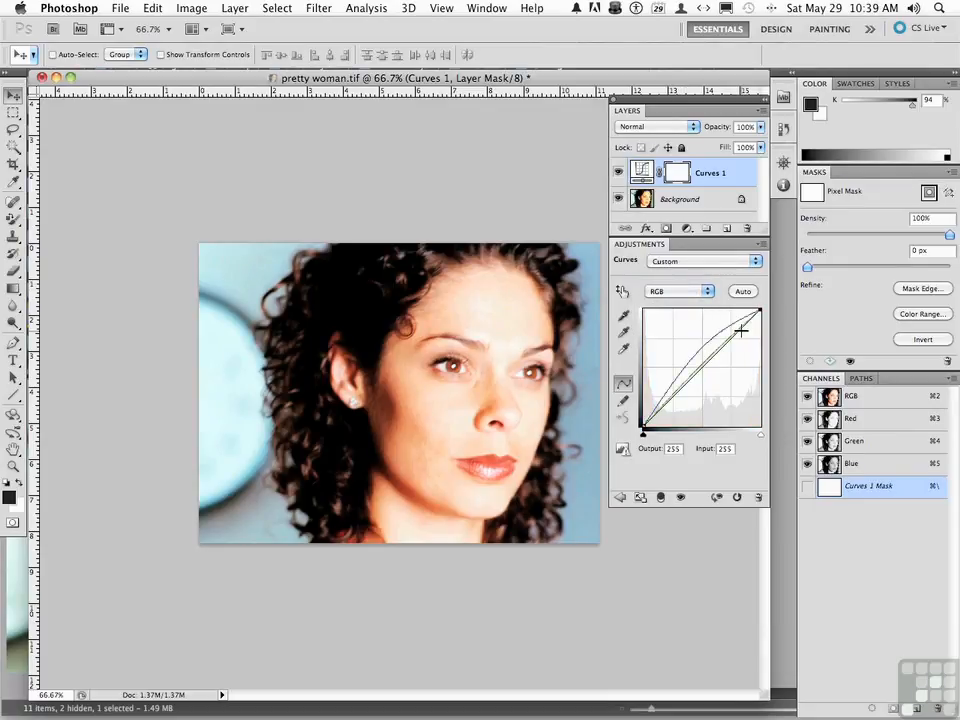
left_click(703, 368)
mouse_move(703, 368)
left_mouse_down()
mouse_move(703, 348)
mouse_move(703, 375)
left_mouse_up()
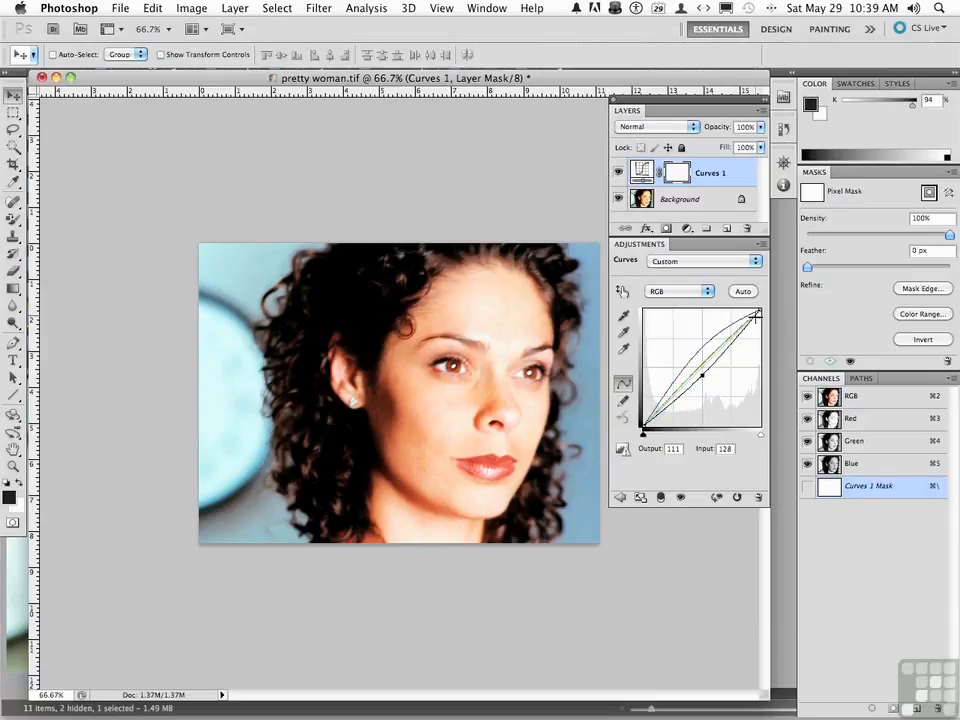
left_click(704, 291)
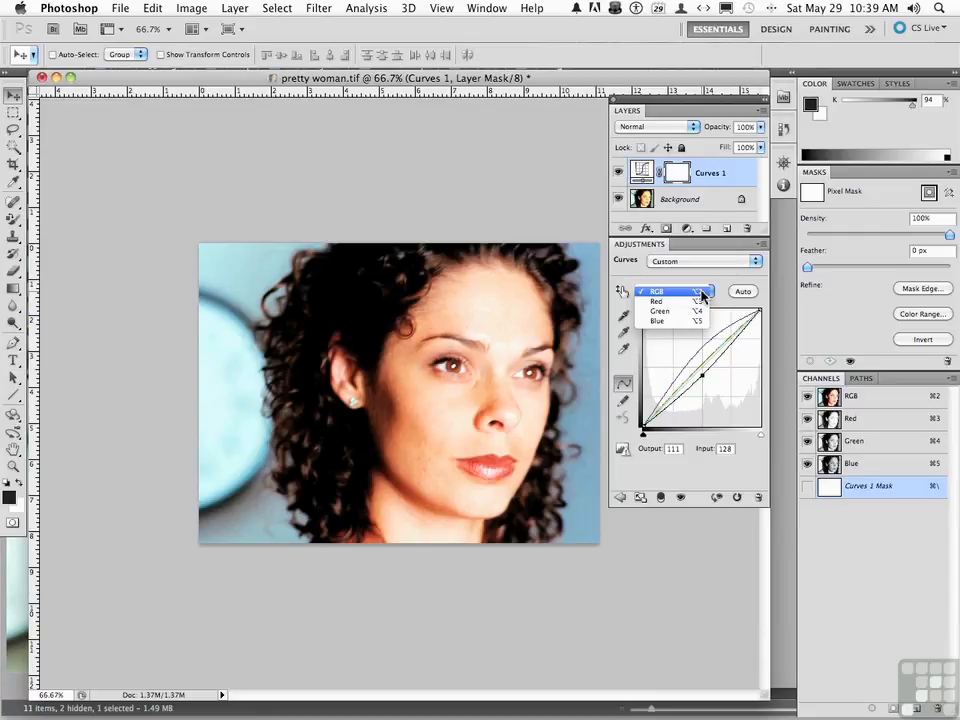
left_click(727, 290)
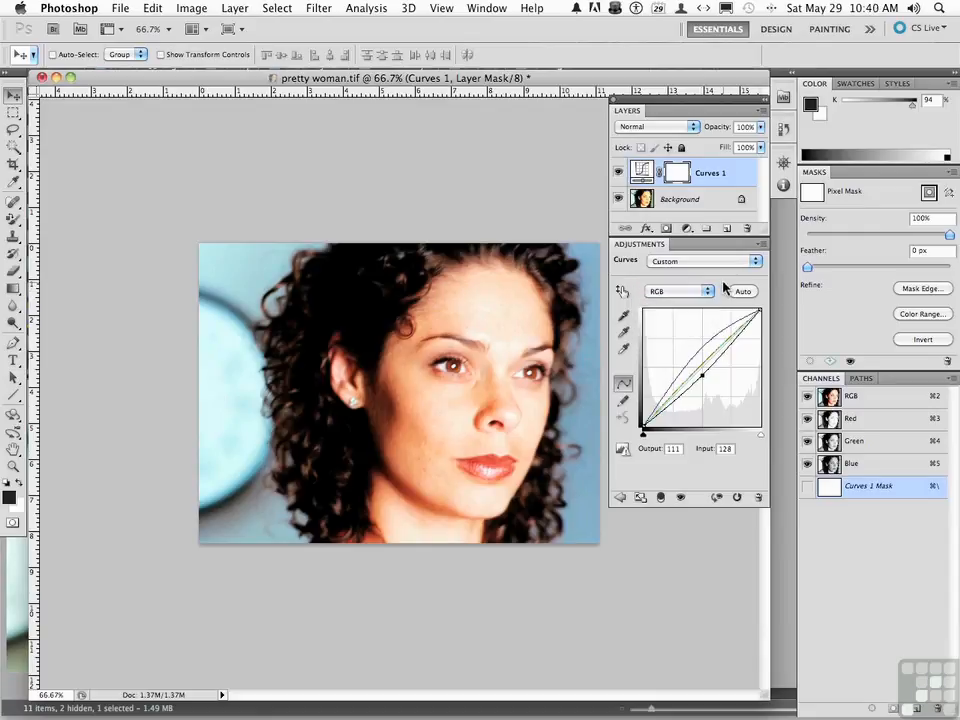